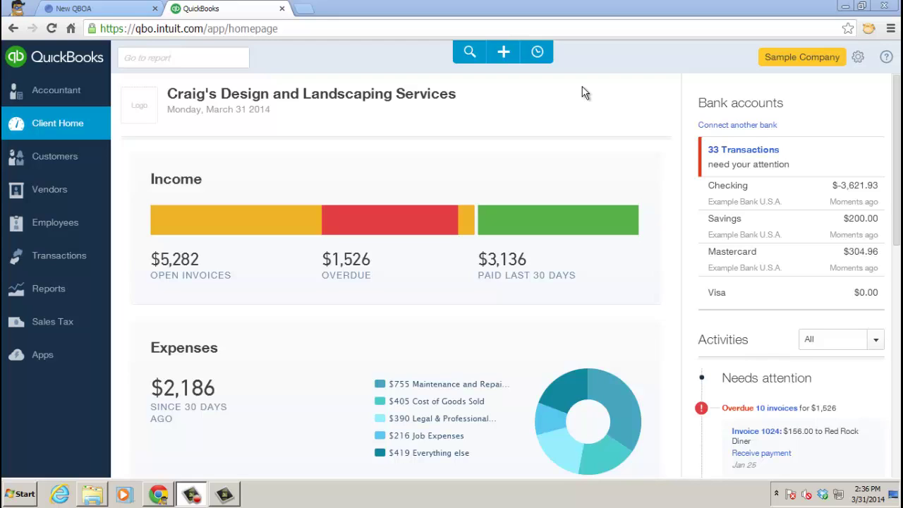
Go to Import Data from the Sample Company gear menu's Tools section.
left_click(831, 64)
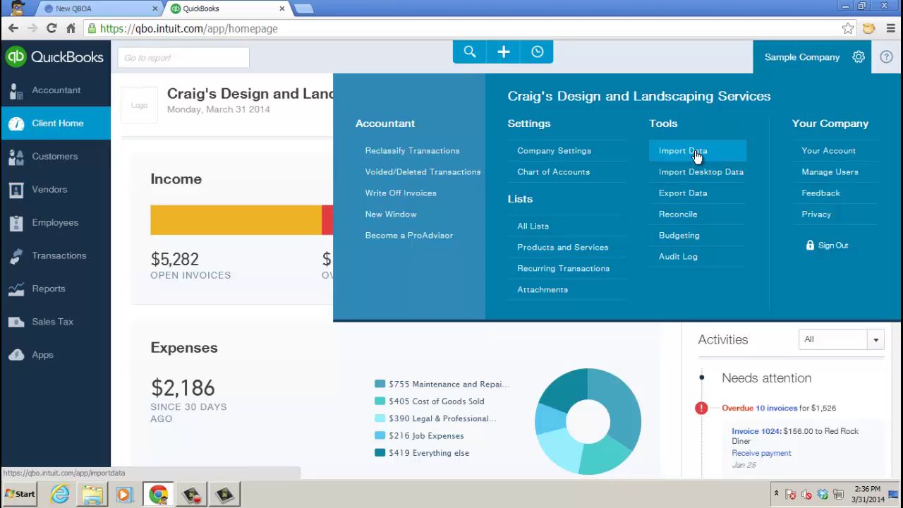
left_click(695, 154)
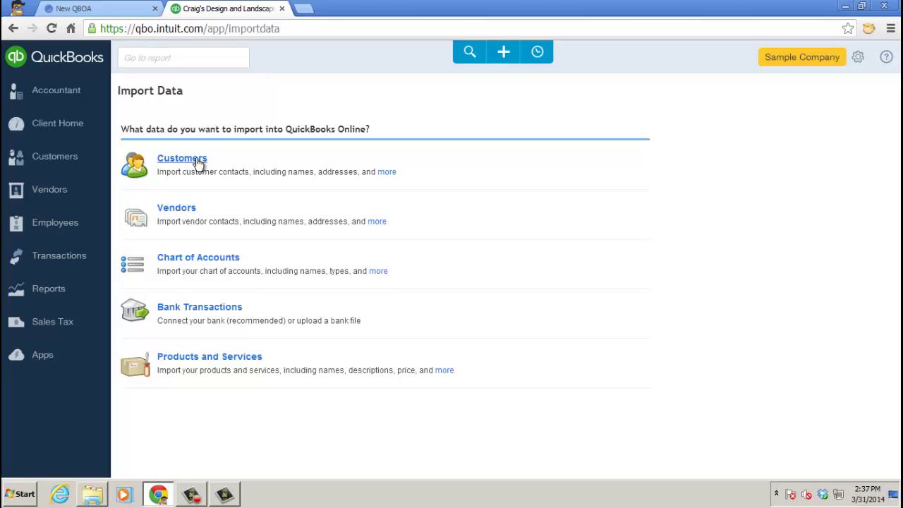
Choose Customers as the type of data to import.
left_click(198, 162)
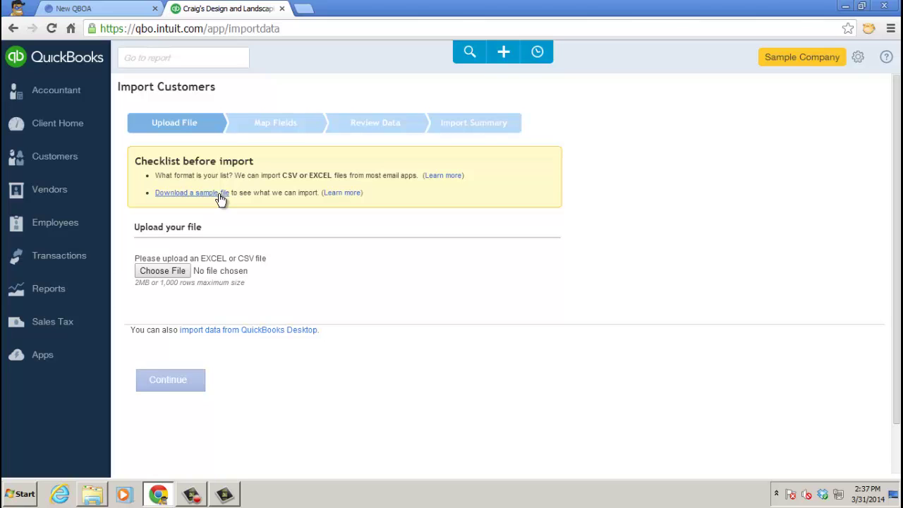
Upload QuickBooks_Online_Sample_File.xls from the Desktop as the customer file.
left_click(152, 271)
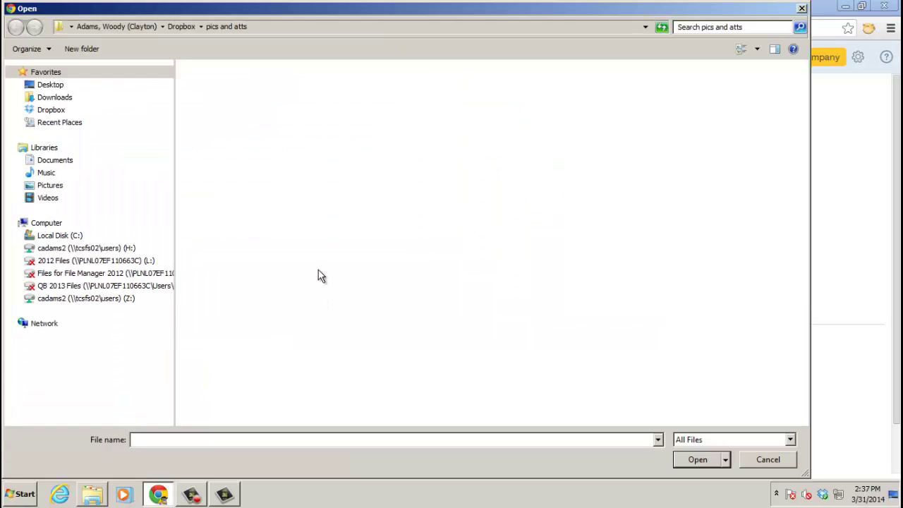
left_click(67, 88)
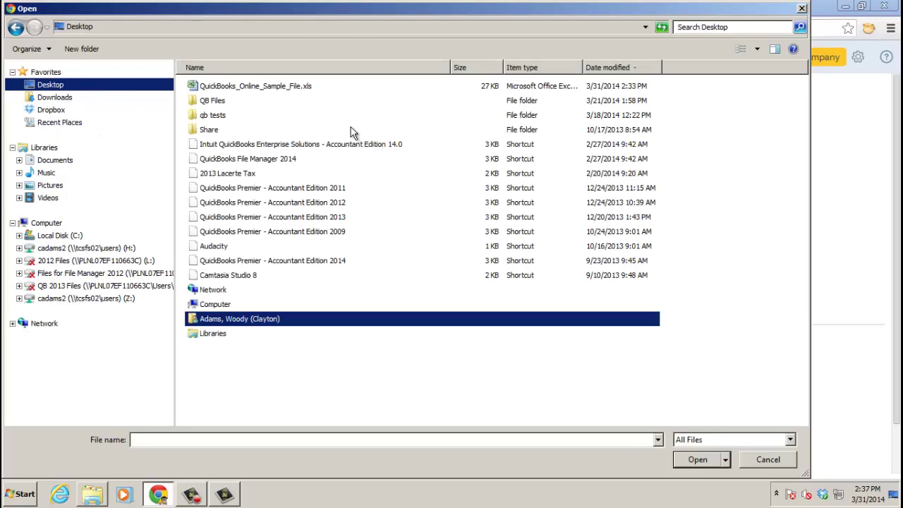
left_click(296, 87)
left_click(716, 464)
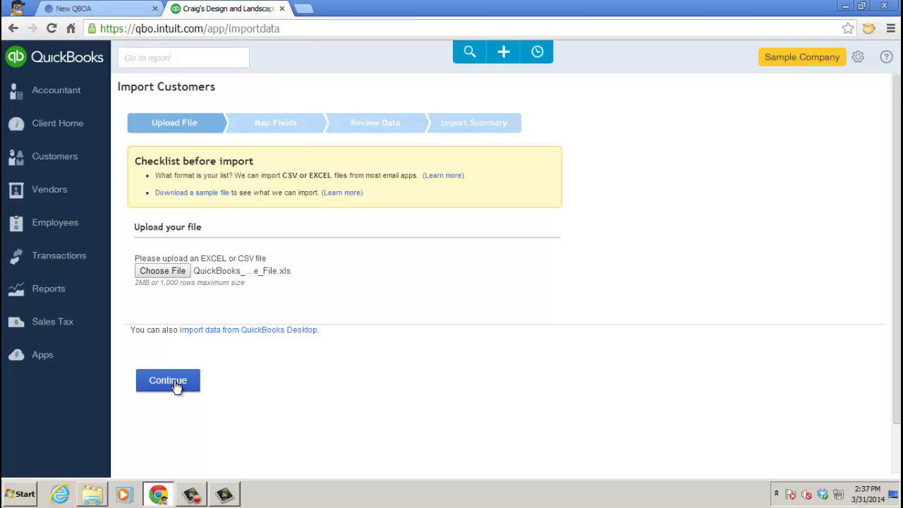
Keep the file's Name column mapped to Full Name and accept the field mapping.
left_click(176, 387)
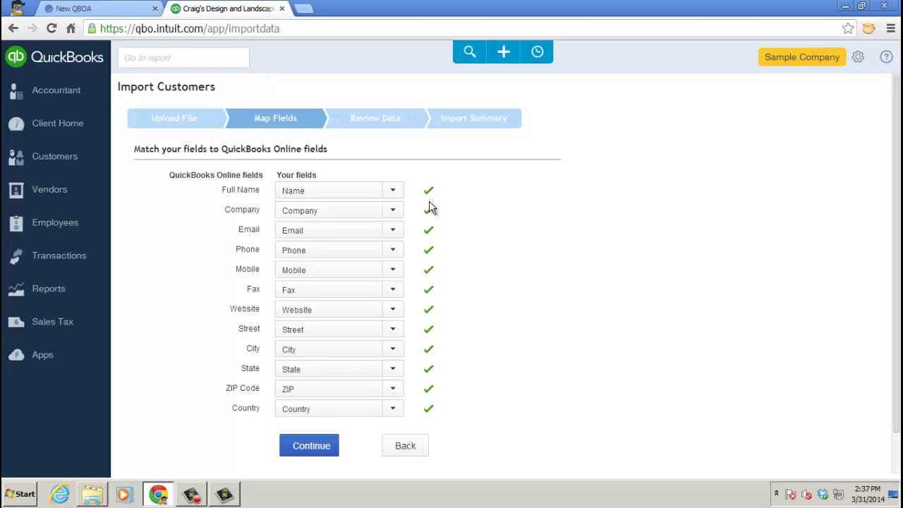
left_click(393, 192)
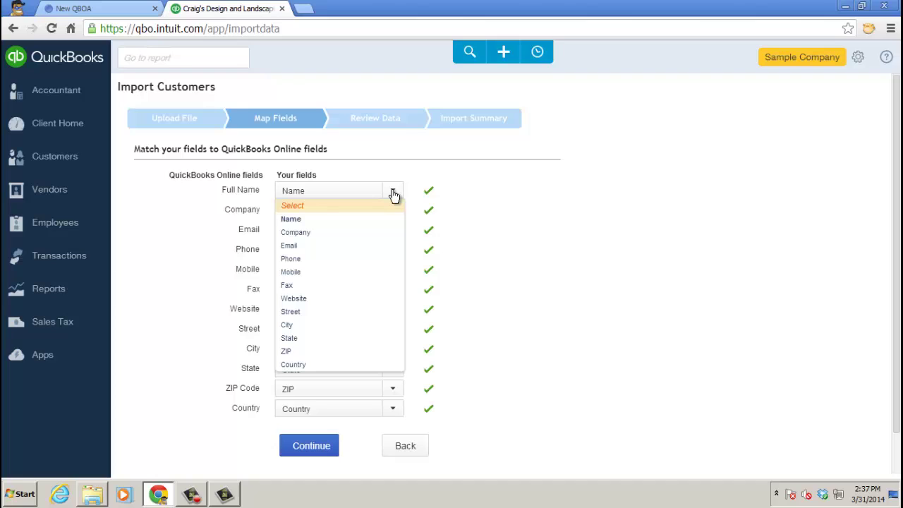
left_click(393, 196)
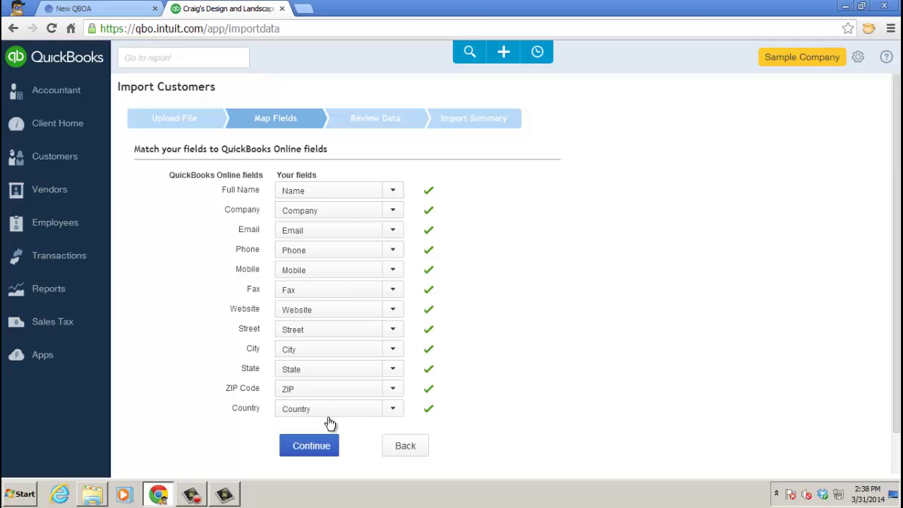
Uncheck the 'All data is for sample' row so only 9 records import.
left_click(311, 446)
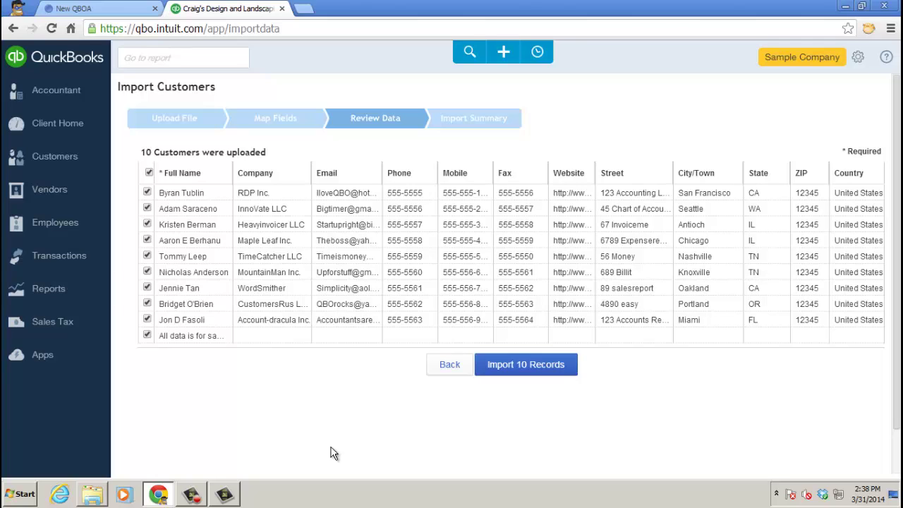
left_click(148, 336)
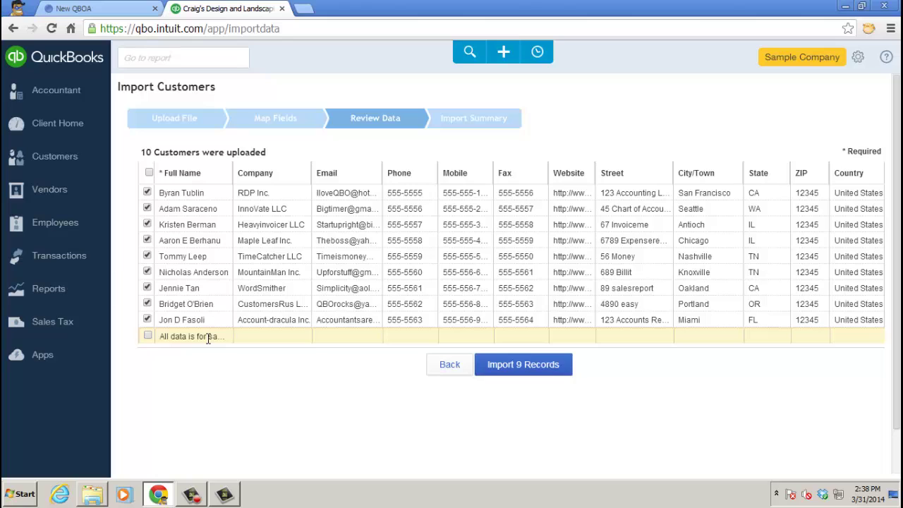
Run Import 9 Records and confirm it in the dialog.
left_click(531, 373)
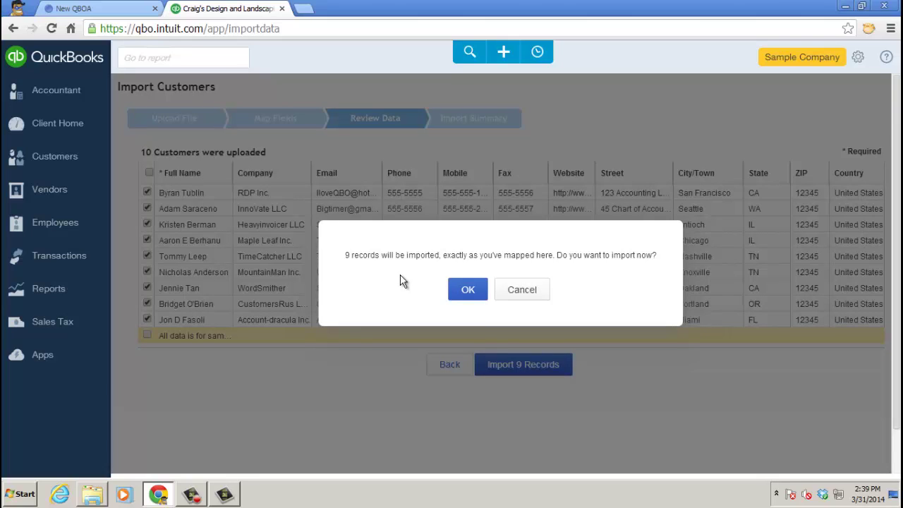
left_click(468, 291)
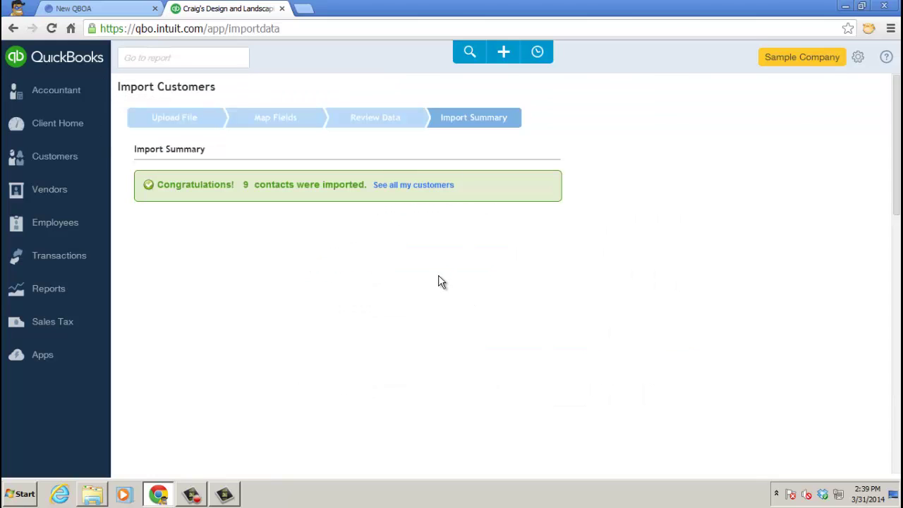
Scroll through the Customers list to check the nine new names, then reopen Import Data.
left_click(431, 185)
scroll(431, 364, "down", 1)
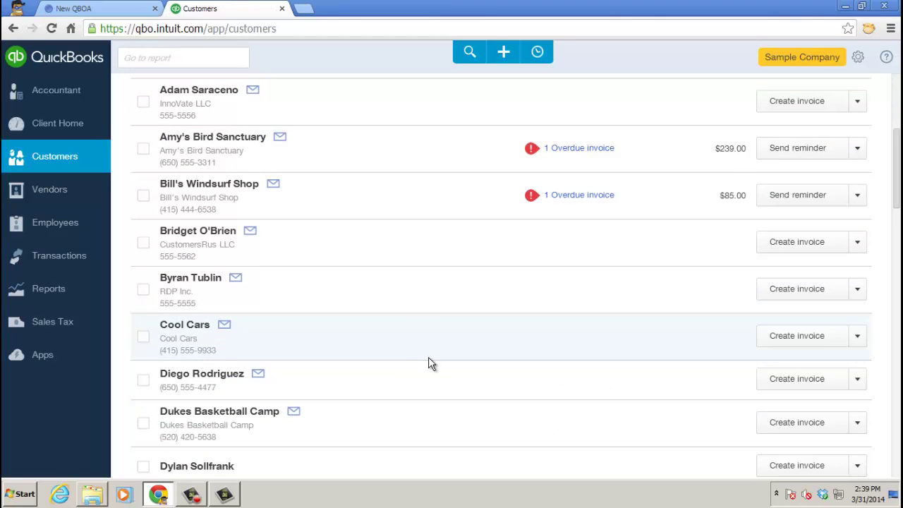
scroll(430, 355, "down", 1)
scroll(430, 355, "down", 2)
scroll(429, 356, "up", 5)
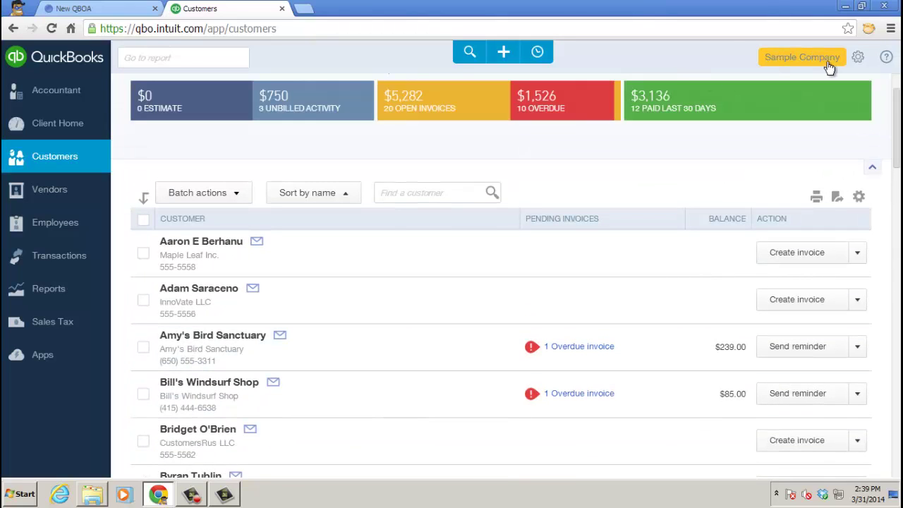
left_click(858, 60)
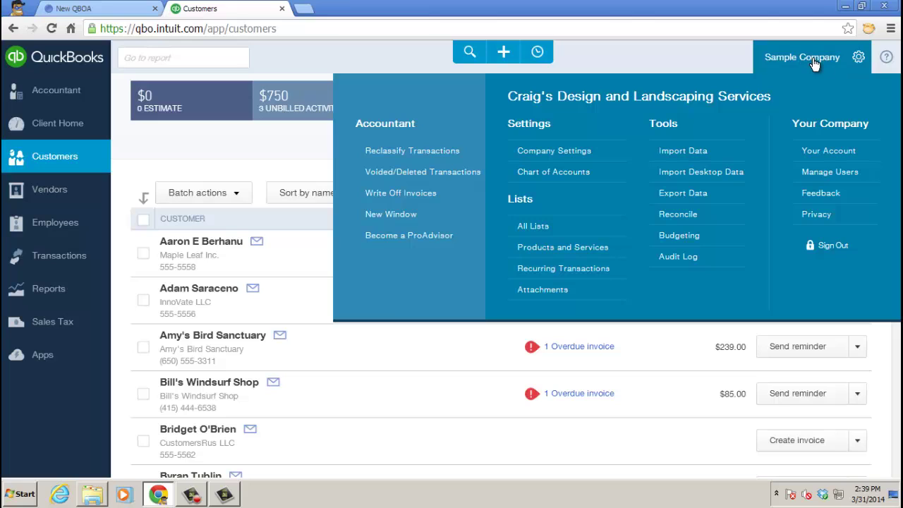
left_click(678, 150)
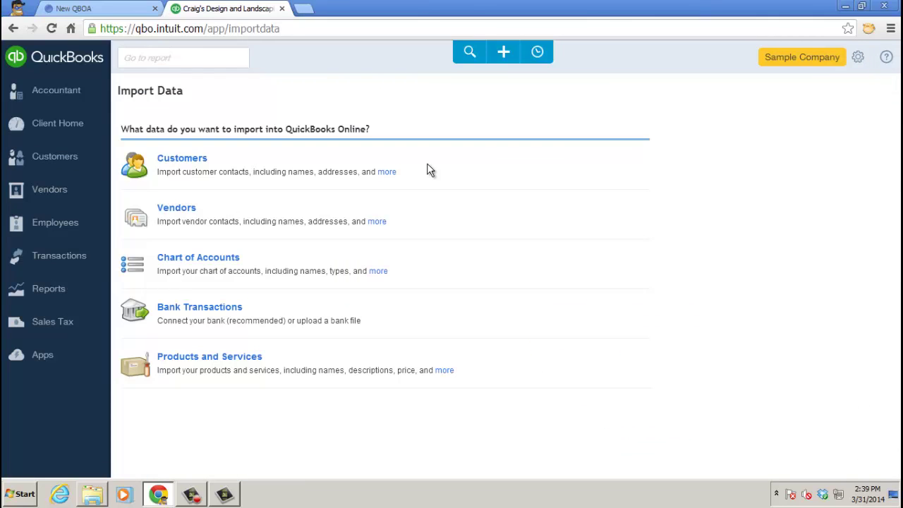